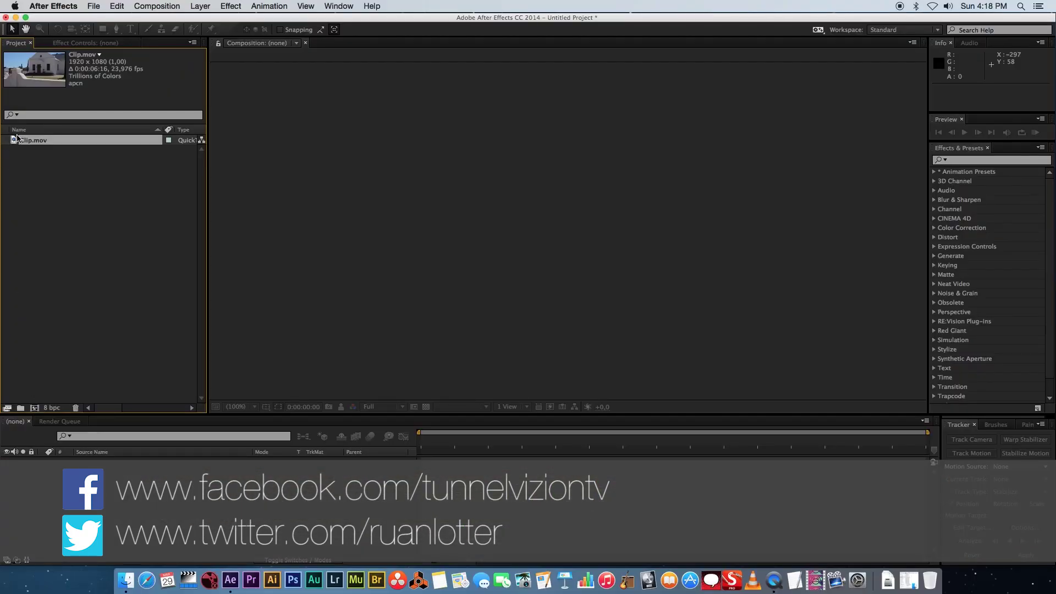
Create the Clip composition from Clip.mov, scrub it, and RAM-preview the handheld church footage
drag(17, 137, 34, 408)
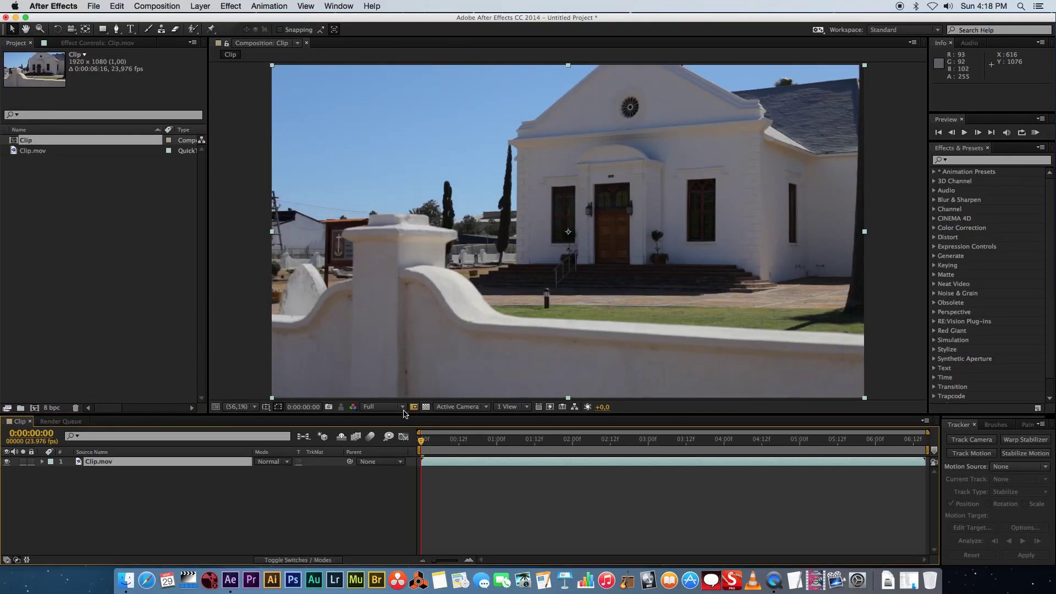
drag(477, 444, 608, 440)
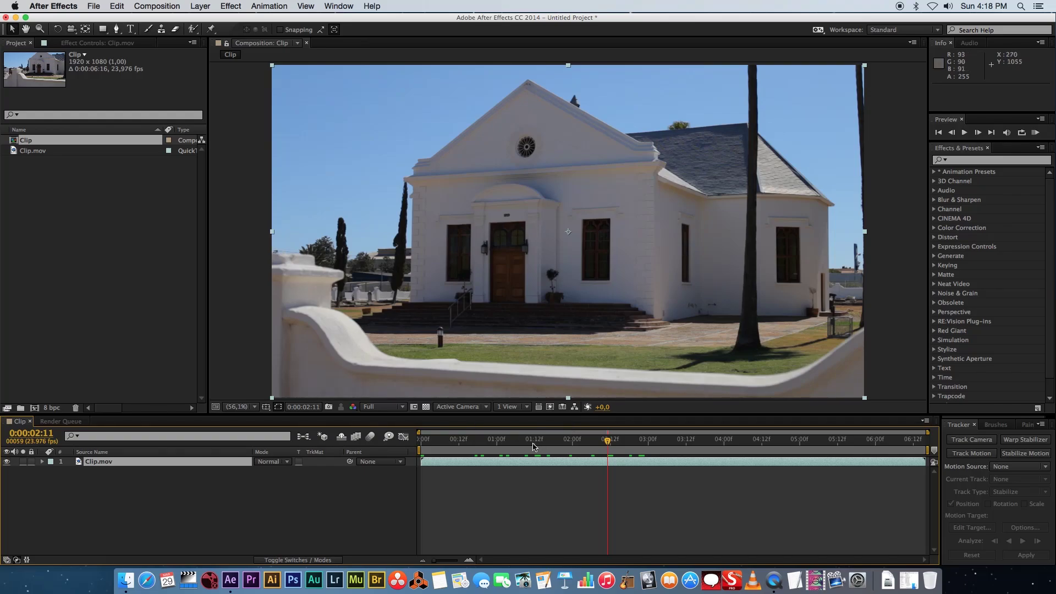
key(KP_0)
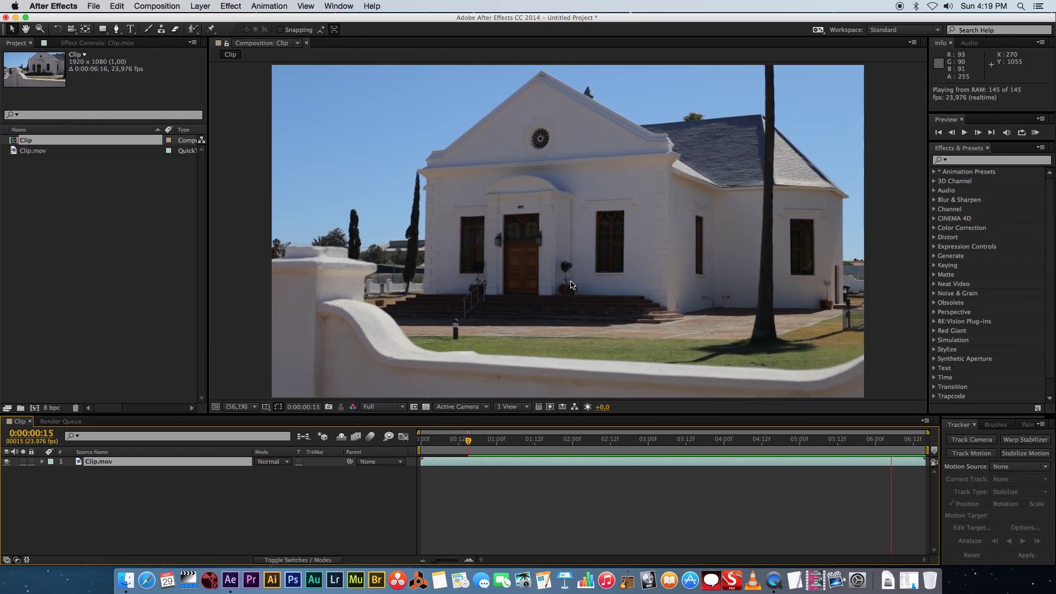
drag(534, 438, 513, 440)
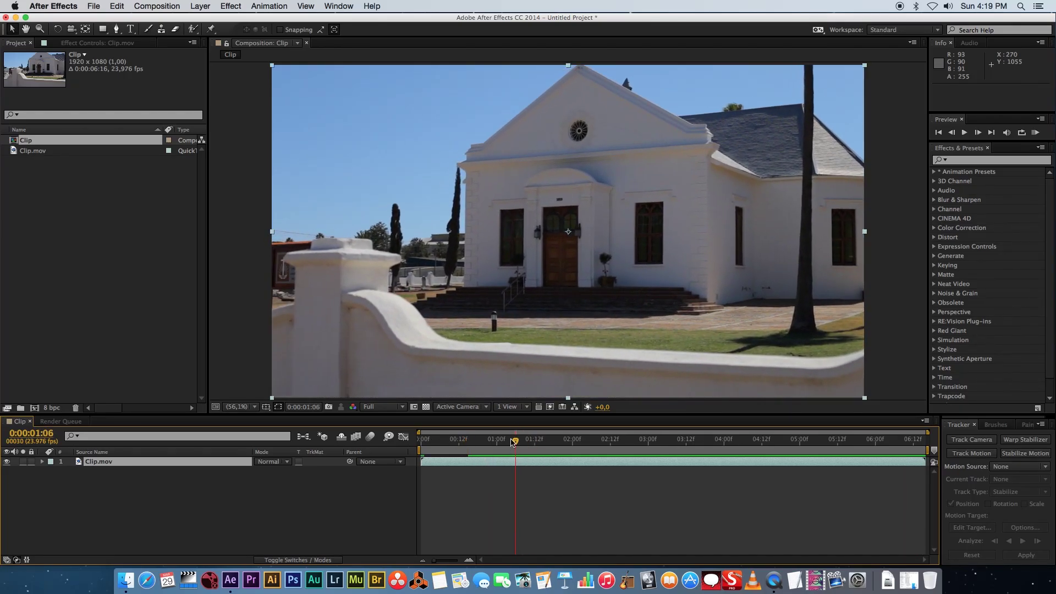
scroll(554, 209, down, 3)
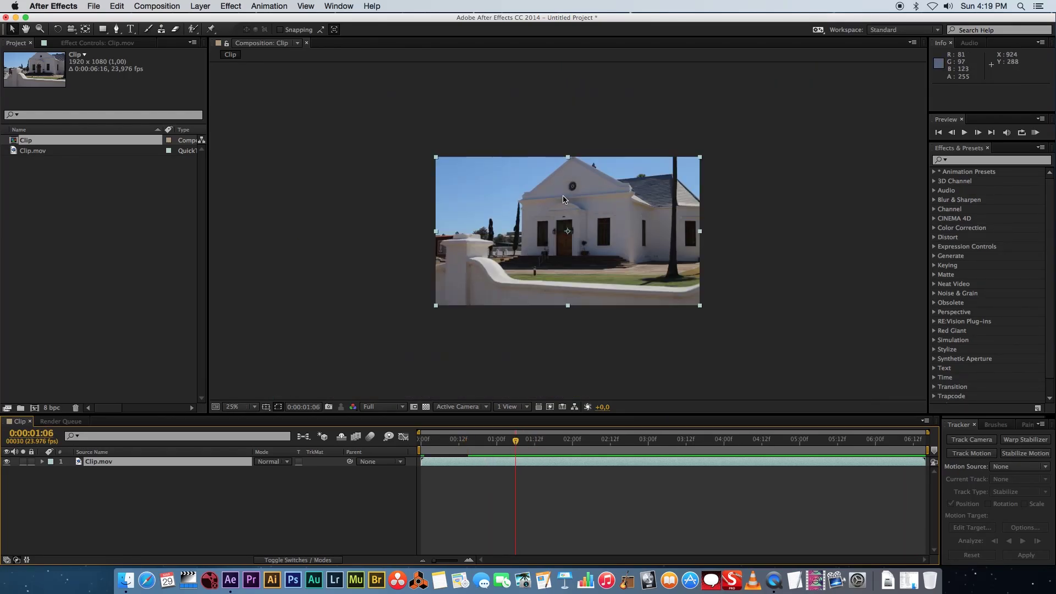
scroll(561, 207, up, 7)
scroll(537, 183, up, 10)
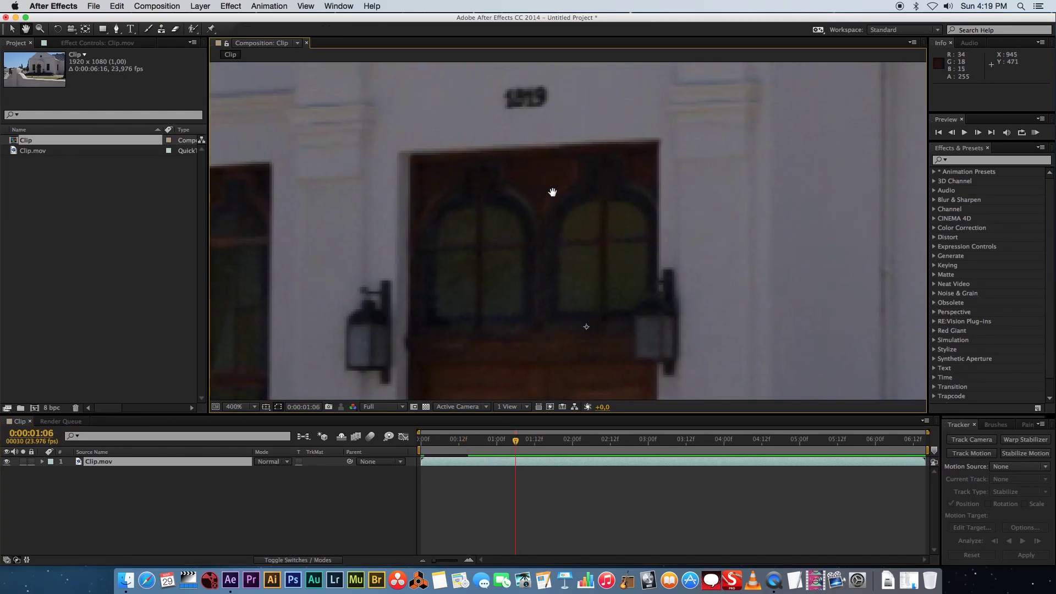
scroll(535, 253, up, 1)
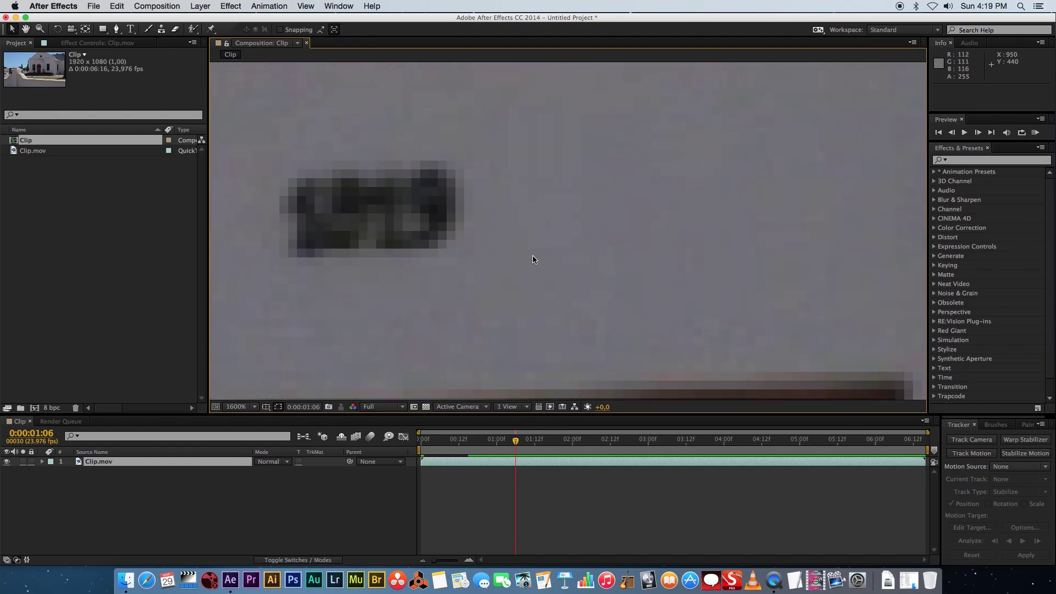
scroll(537, 252, down, 3)
scroll(573, 191, down, 2)
key(v)
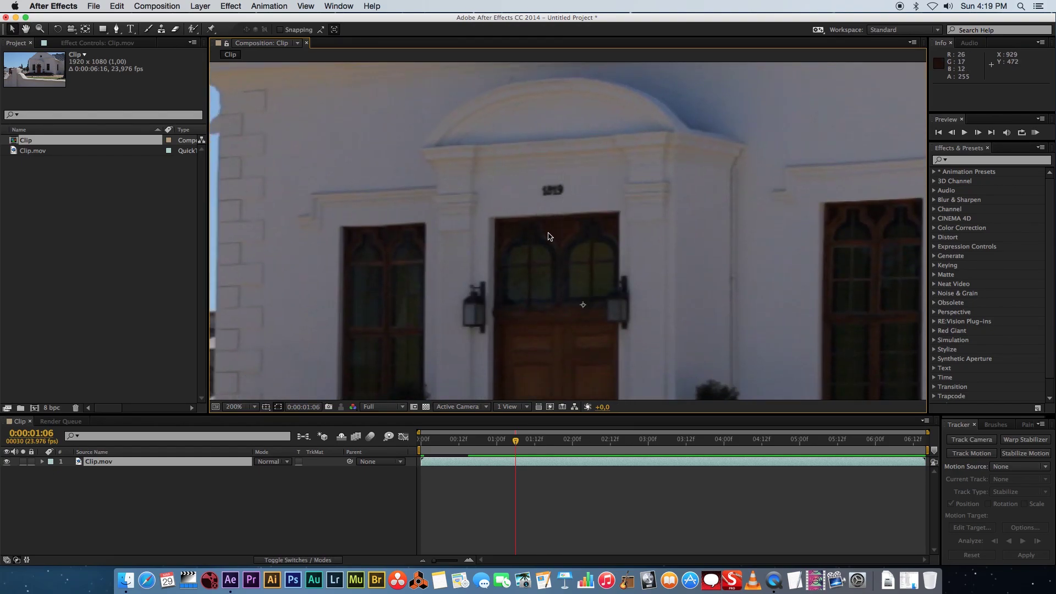
key(shift+slash)
drag(513, 440, 415, 442)
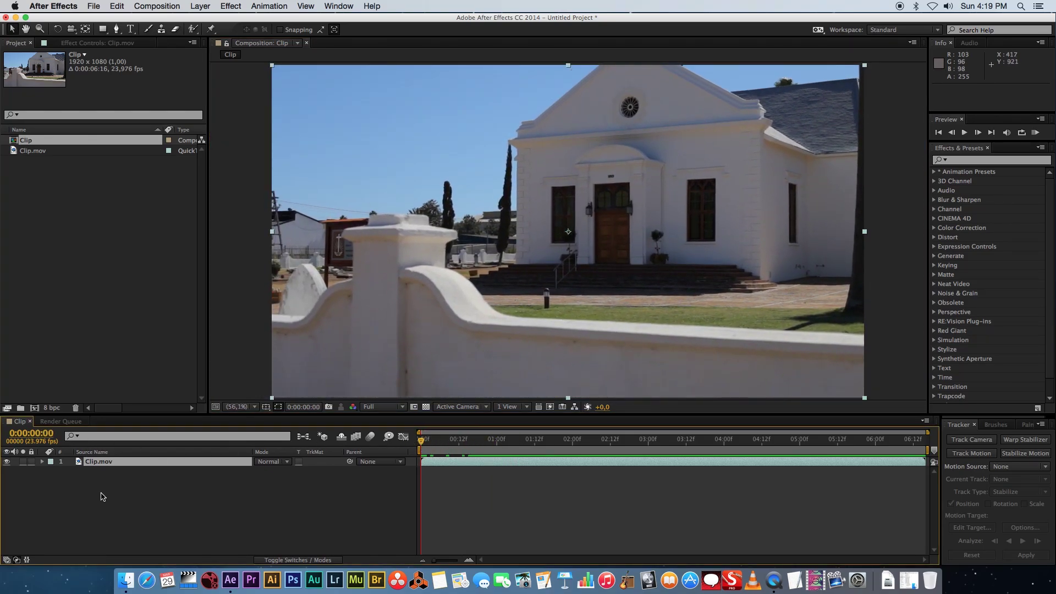
Duplicate the Clip.mov layer and open the top copy in the Layer panel, framed on the 1919 date
click(105, 464)
key(super+d)
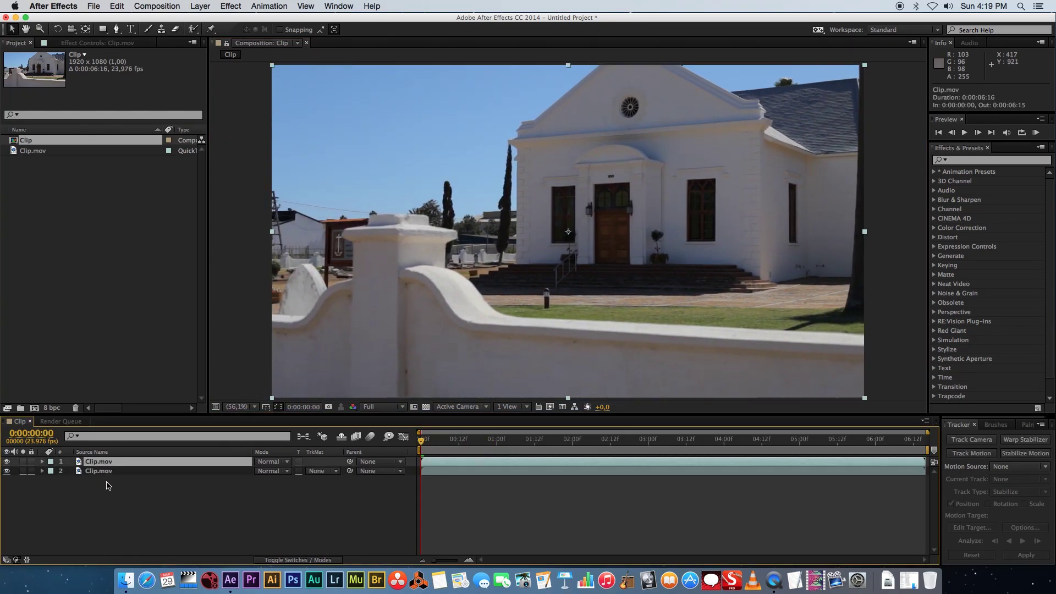
double_click(78, 465)
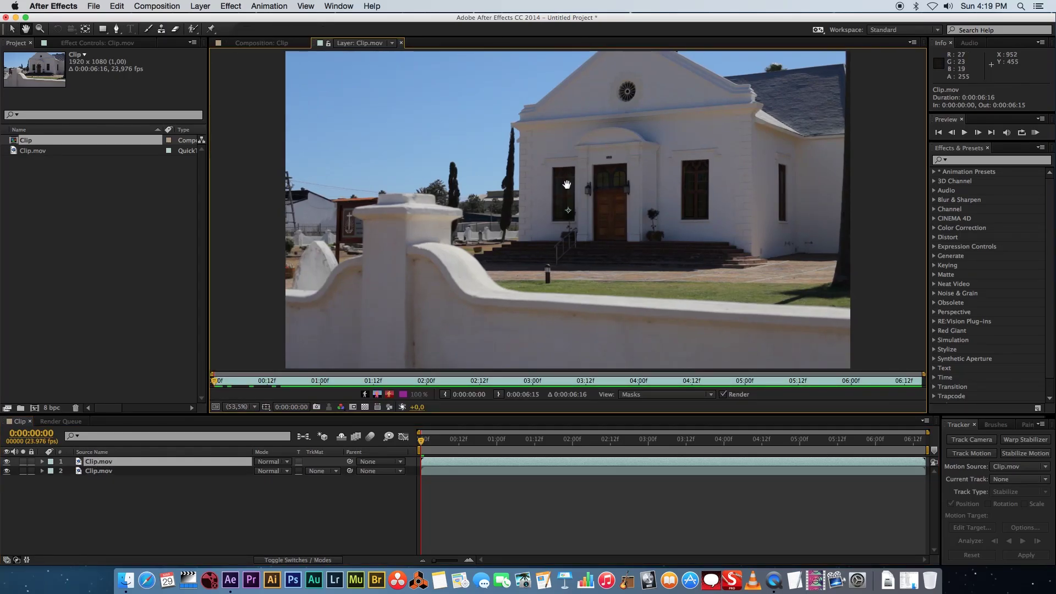
scroll(568, 203, down, 5)
scroll(564, 202, up, 10)
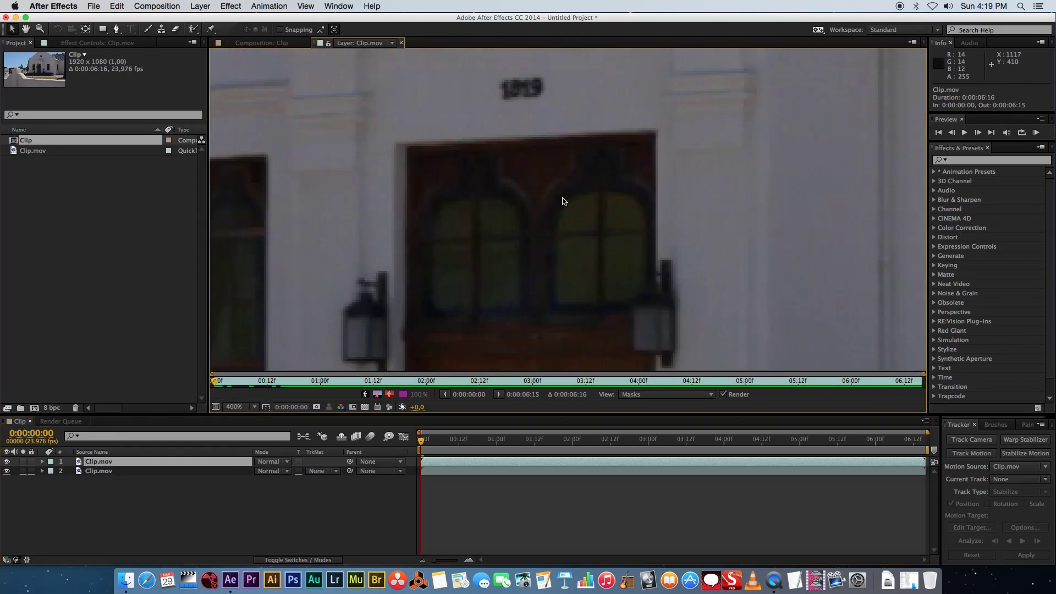
key(h)
drag(560, 241, 552, 293)
key(v)
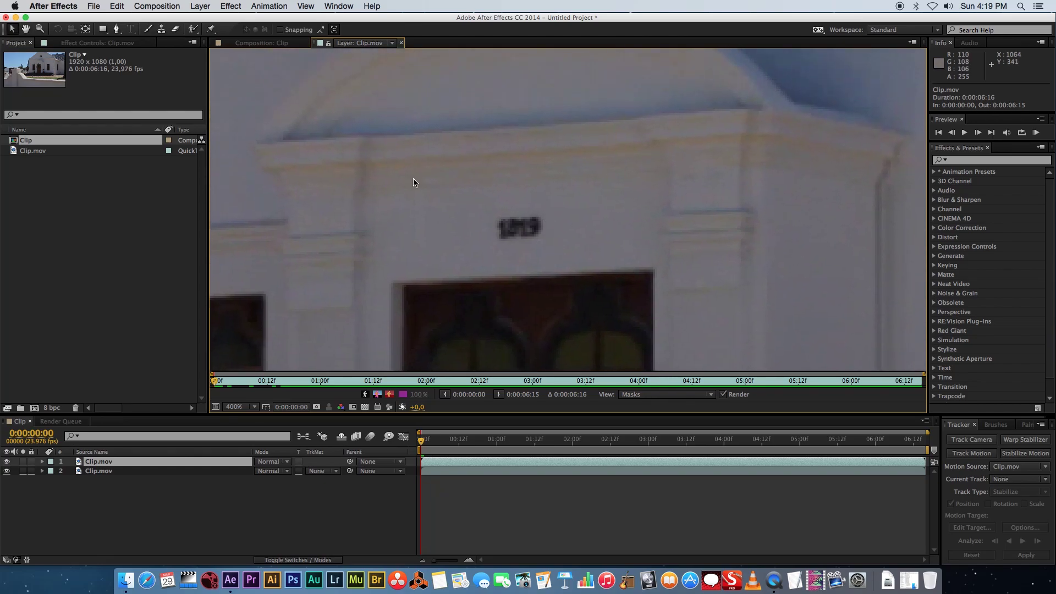
Clone Stamp with a 9 px hard brush, sampling clean wall to paint over 1919
click(162, 30)
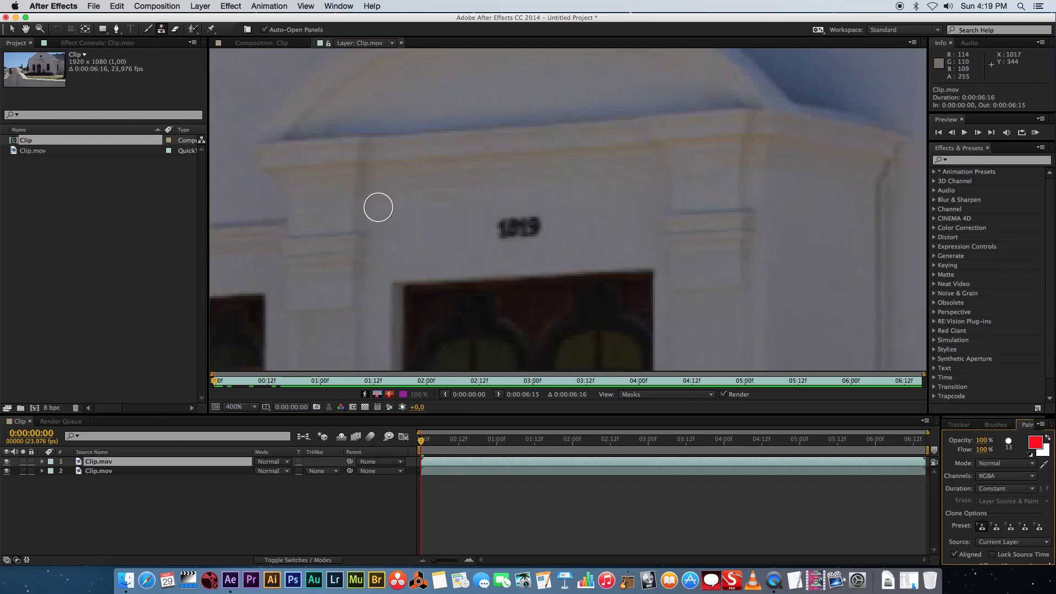
click(997, 426)
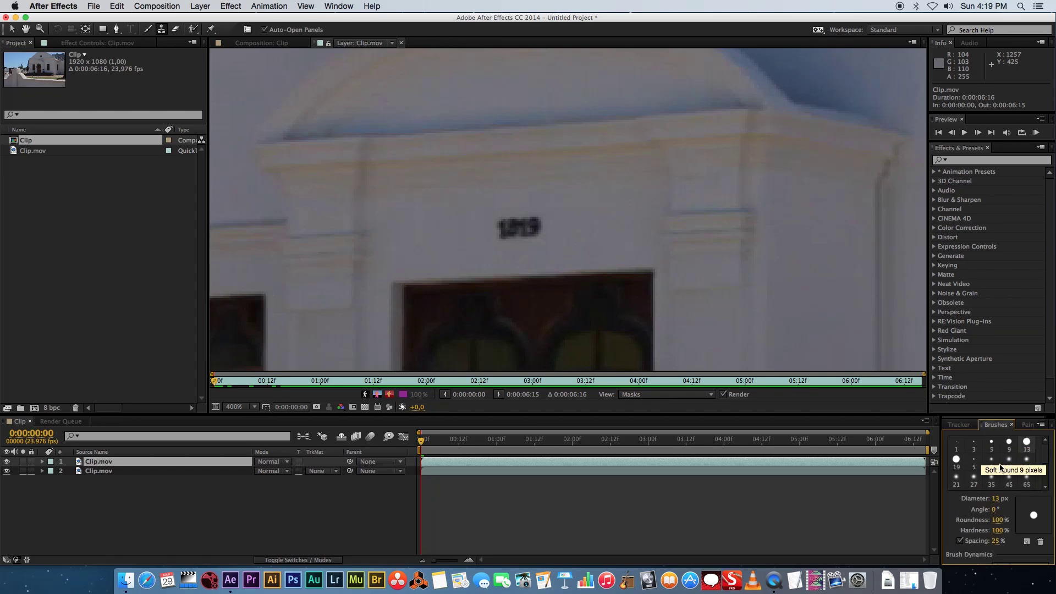
click(1009, 443)
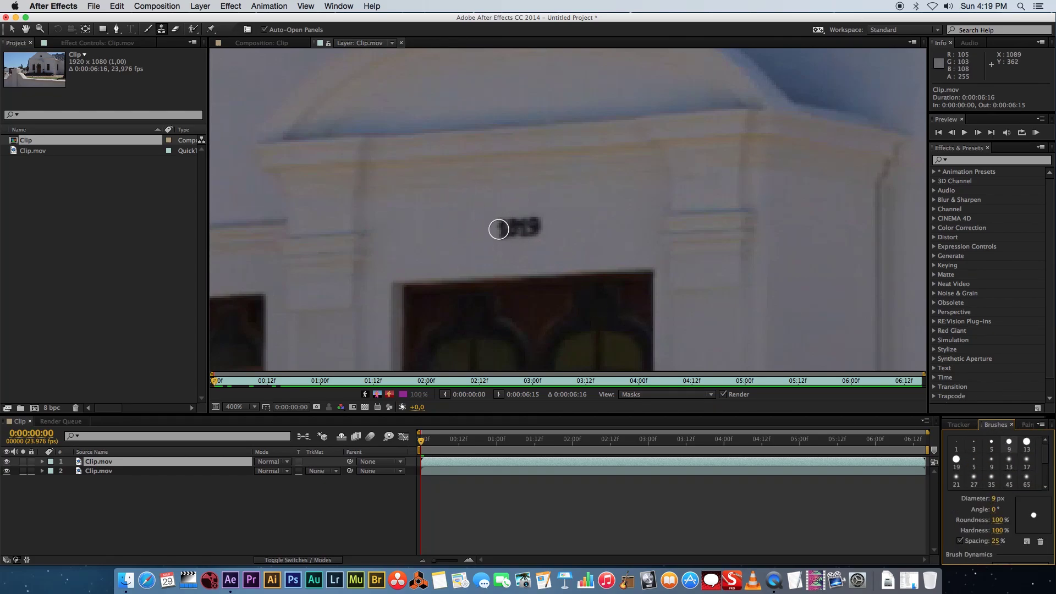
key(super+z)
alt+click(441, 227)
mouse_move(506, 224)
mouse_down()
mouse_move(513, 235)
mouse_move(512, 217)
mouse_move(530, 224)
mouse_move(536, 237)
mouse_move(490, 220)
mouse_move(523, 231)
mouse_up()
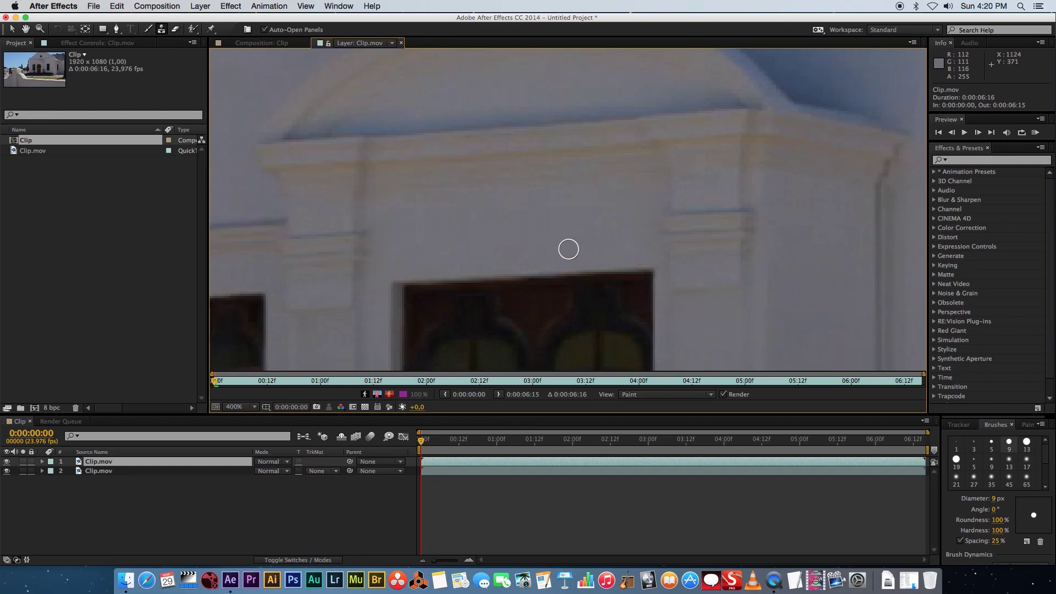
Close the Layer panel and apply Time > Freeze Frame to the top Clip.mov layer
click(401, 44)
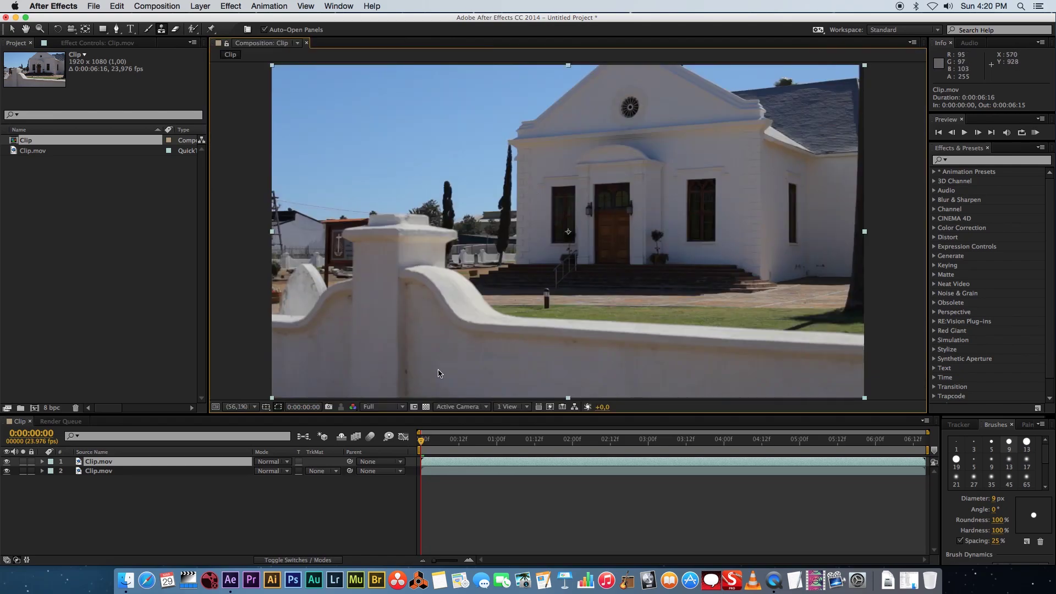
right_click(79, 464)
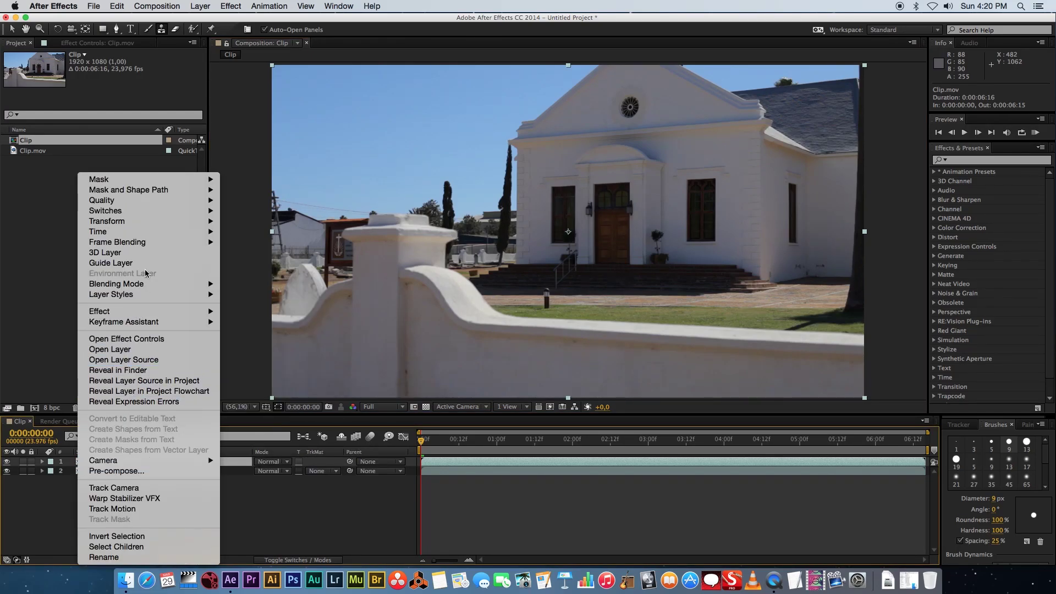
mouse_move(145, 234)
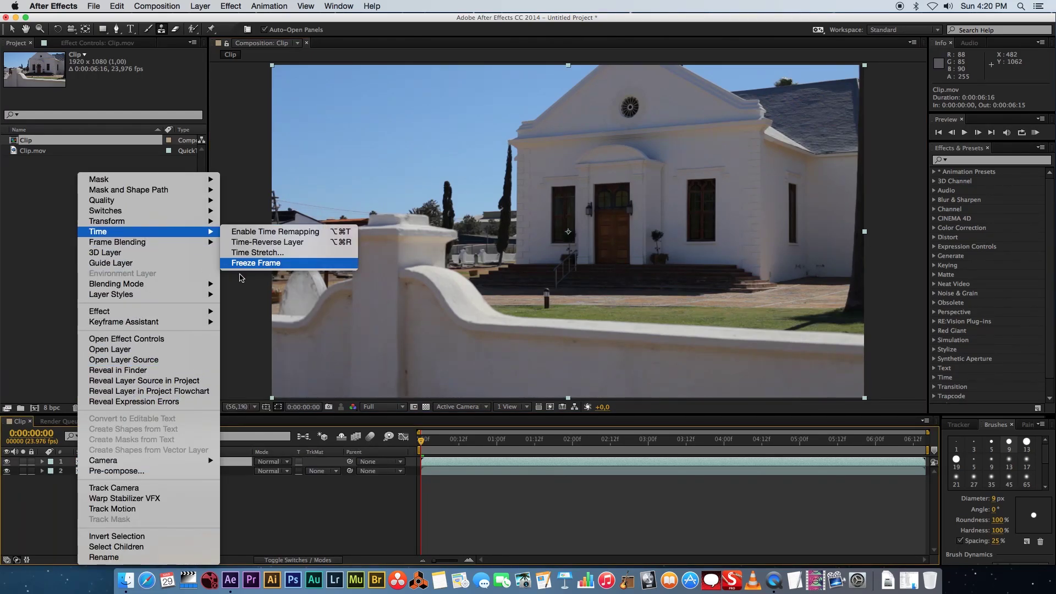
click(242, 264)
key(space)
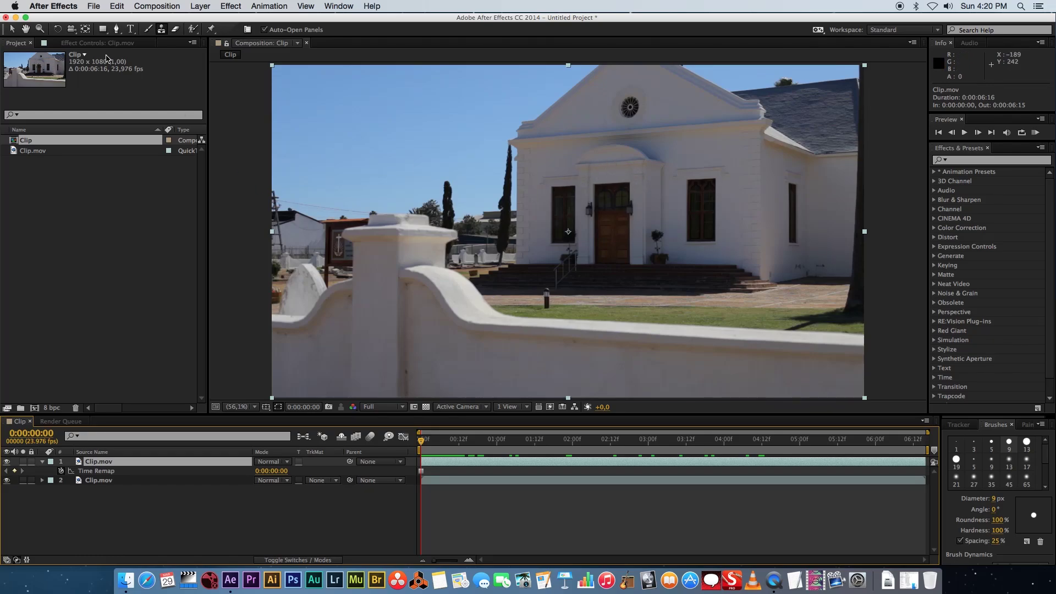
Draw a four-point Pen mask around the date, checking the patch with the original layer hidden
click(116, 31)
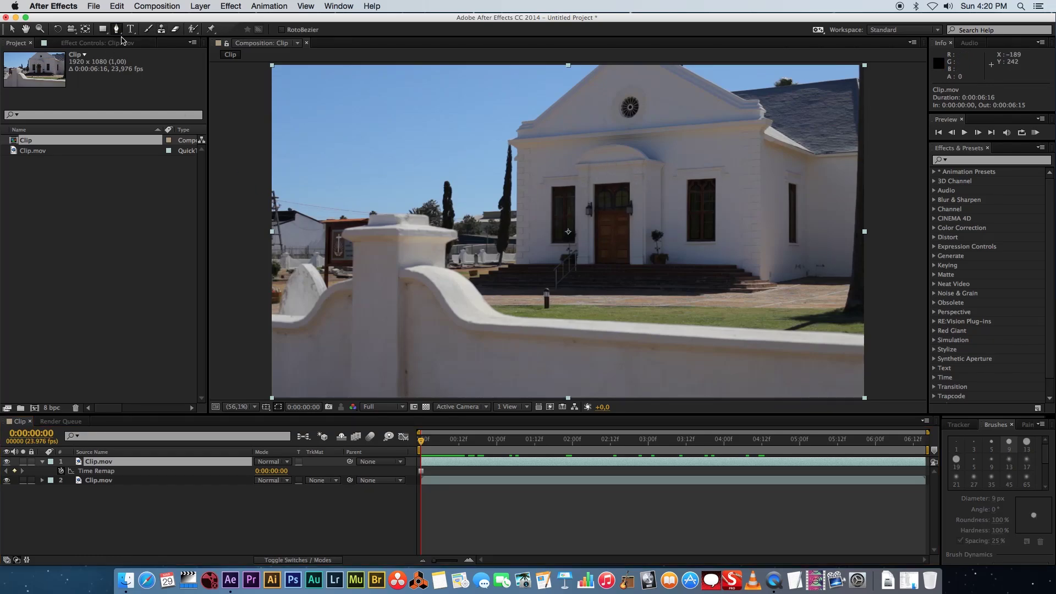
click(591, 171)
click(590, 182)
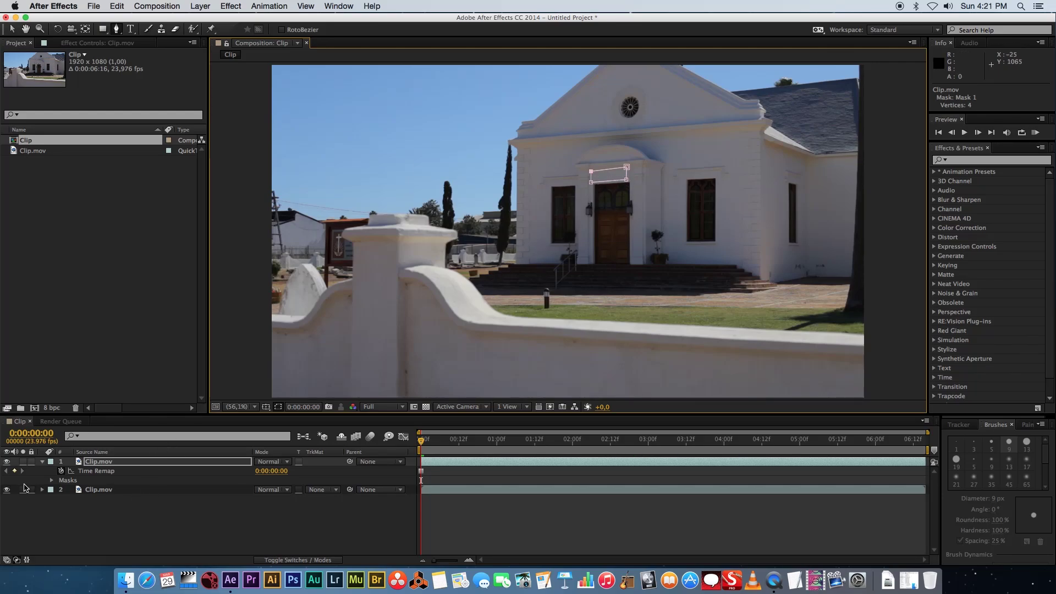
click(6, 490)
click(250, 502)
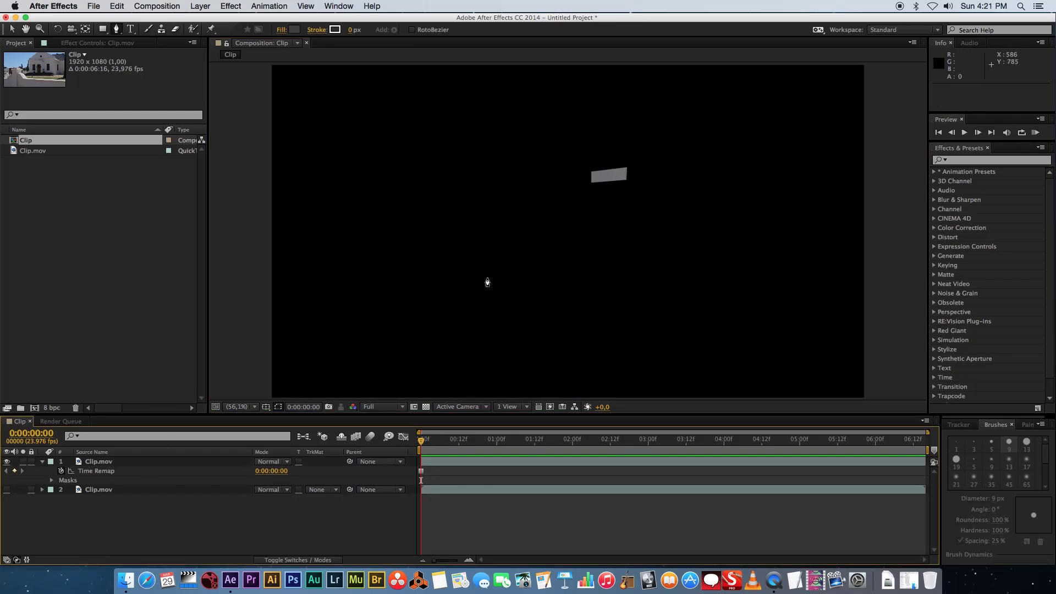
mouse_move(439, 443)
mouse_down()
mouse_move(860, 441)
mouse_move(421, 440)
mouse_up()
click(8, 490)
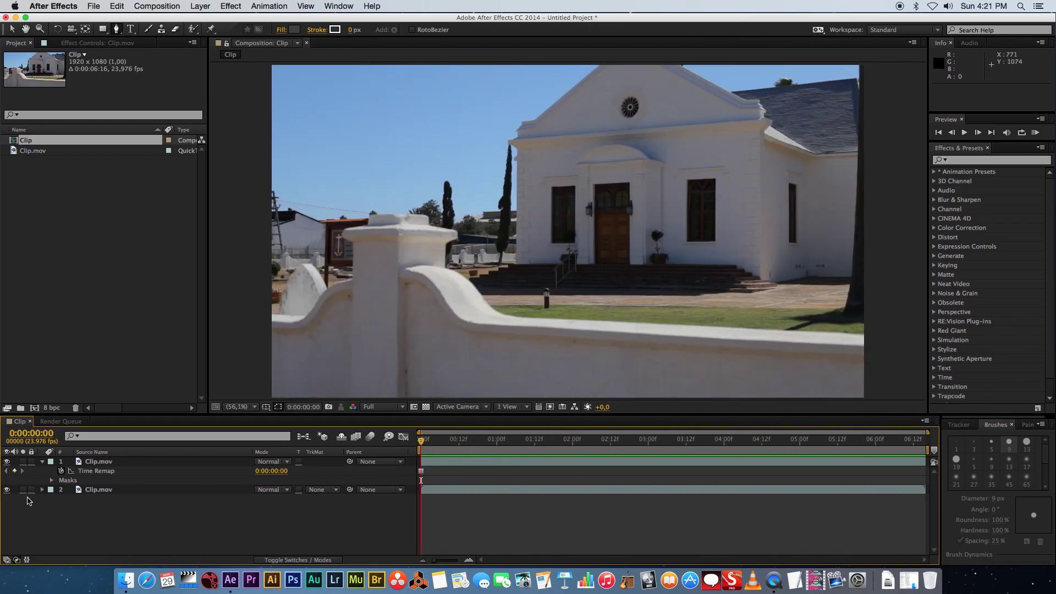
click(42, 462)
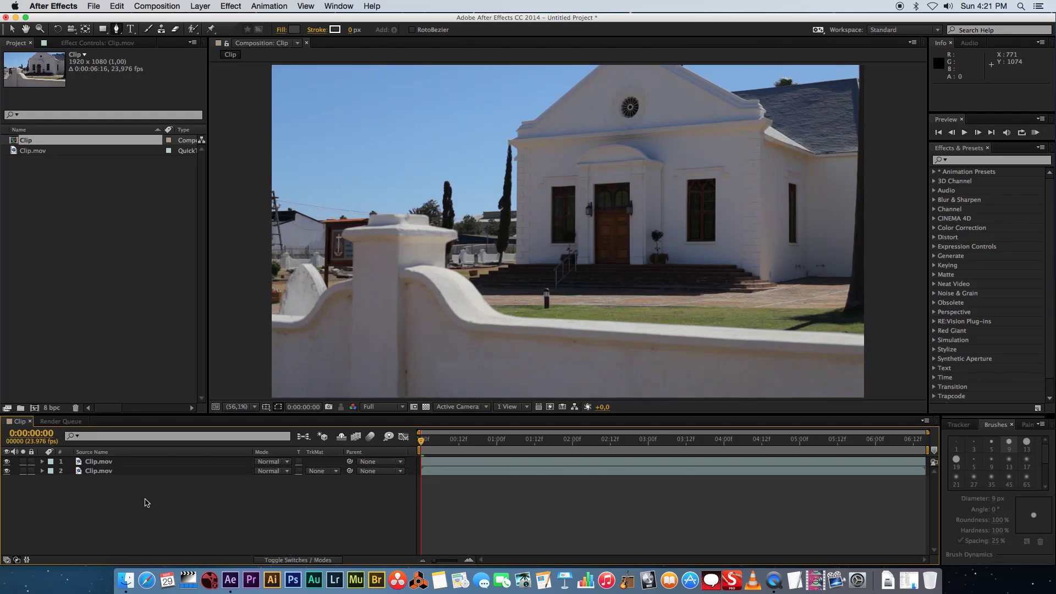
Add a Null Object renamed 'Tracker', then select the bottom Clip.mov layer
right_click(147, 503)
mouse_move(194, 455)
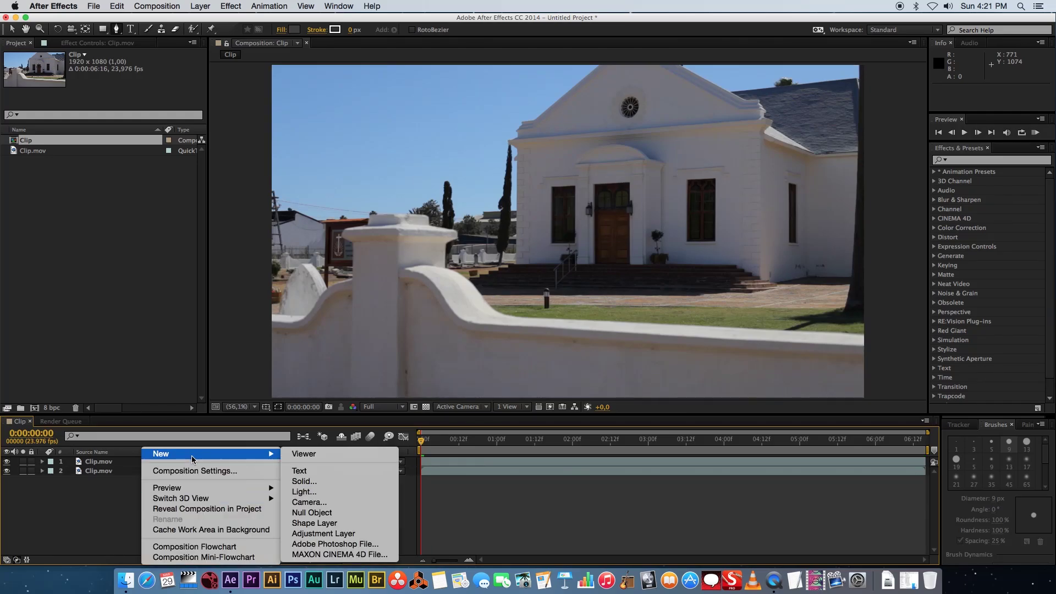
click(307, 513)
key(Return)
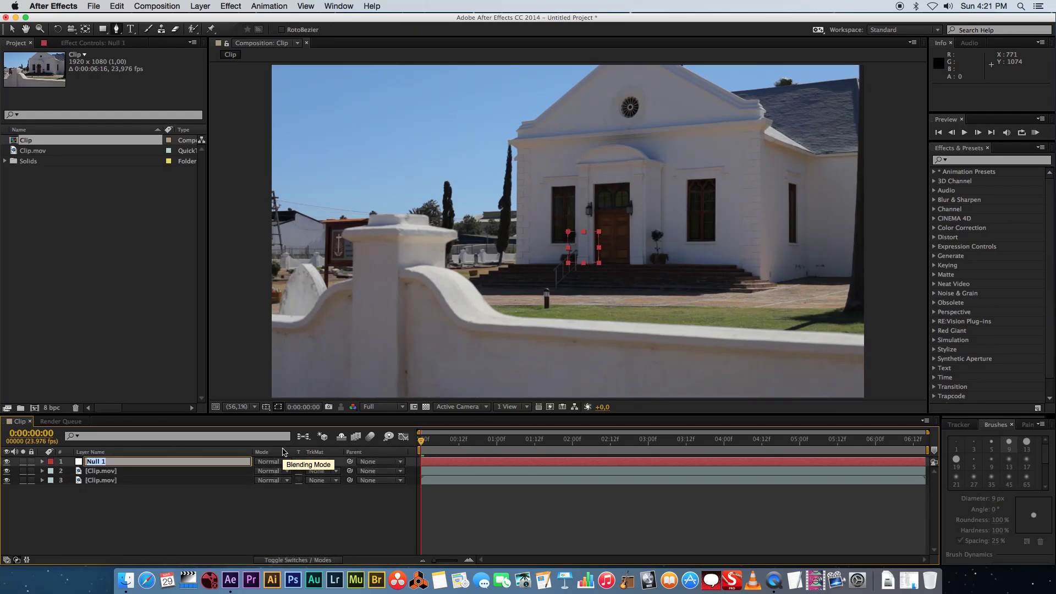
text(Tracker)
key(Return)
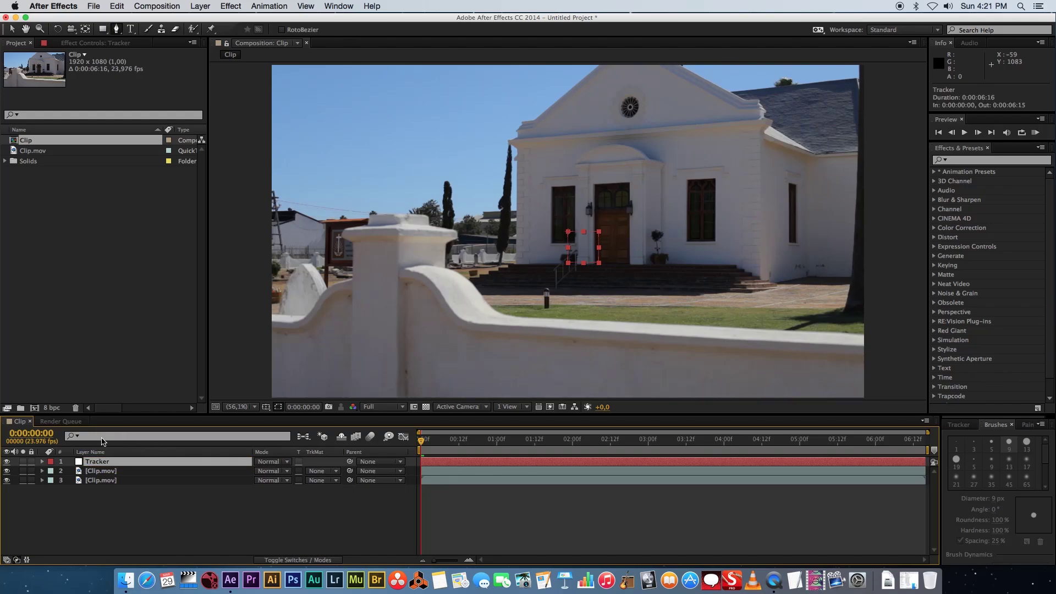
click(104, 481)
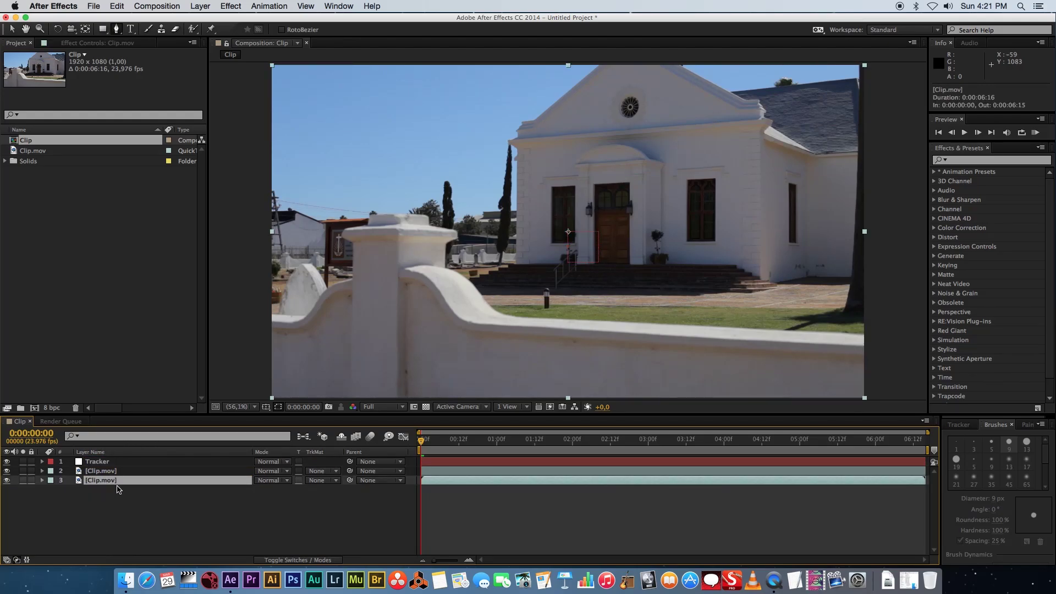
Start a Track Motion on Clip.mov with Rotation enabled alongside Position
click(959, 425)
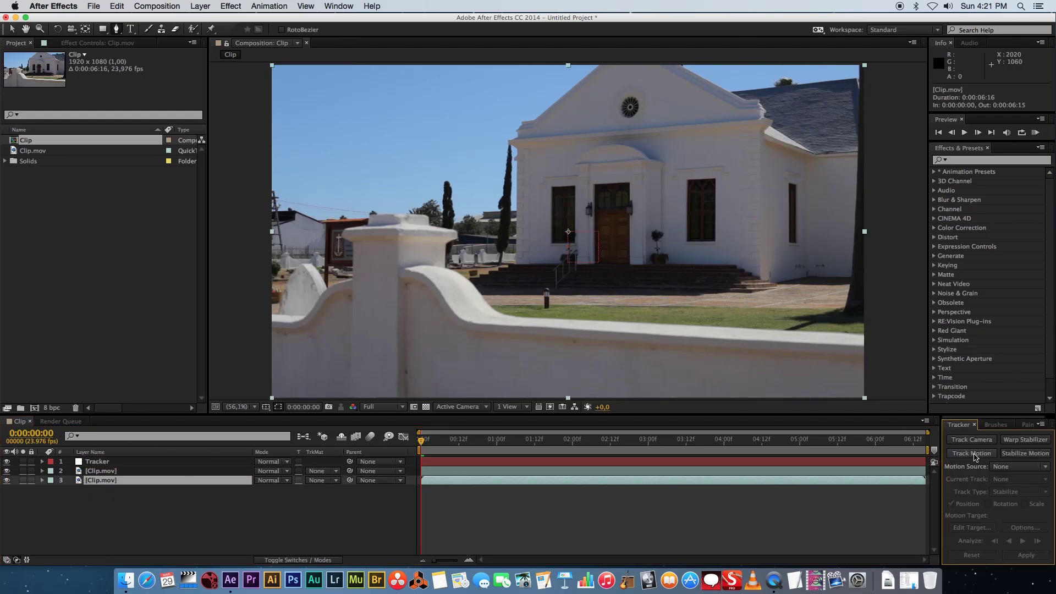
click(972, 453)
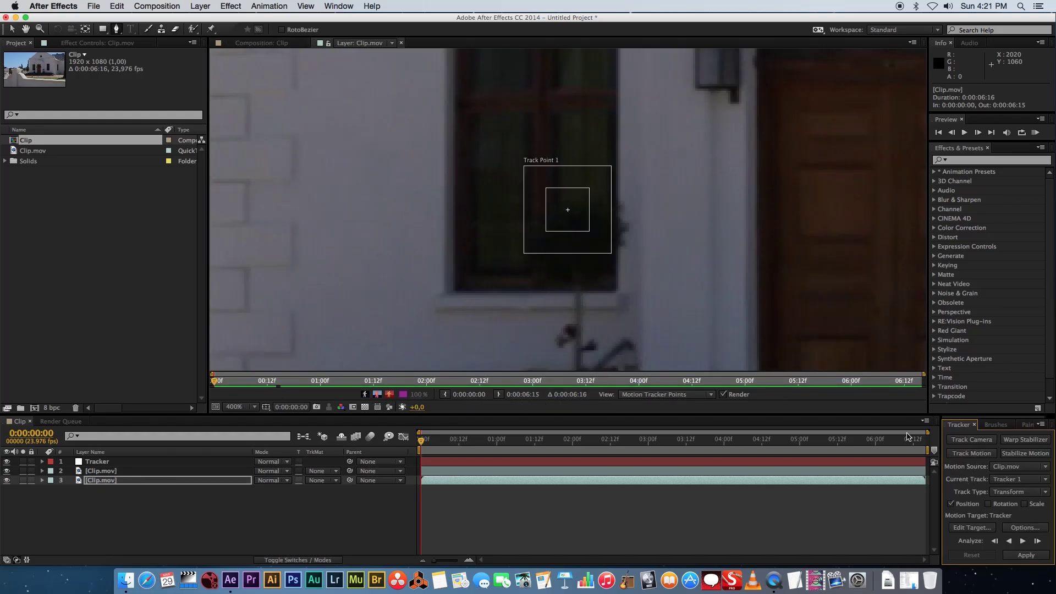
click(243, 408)
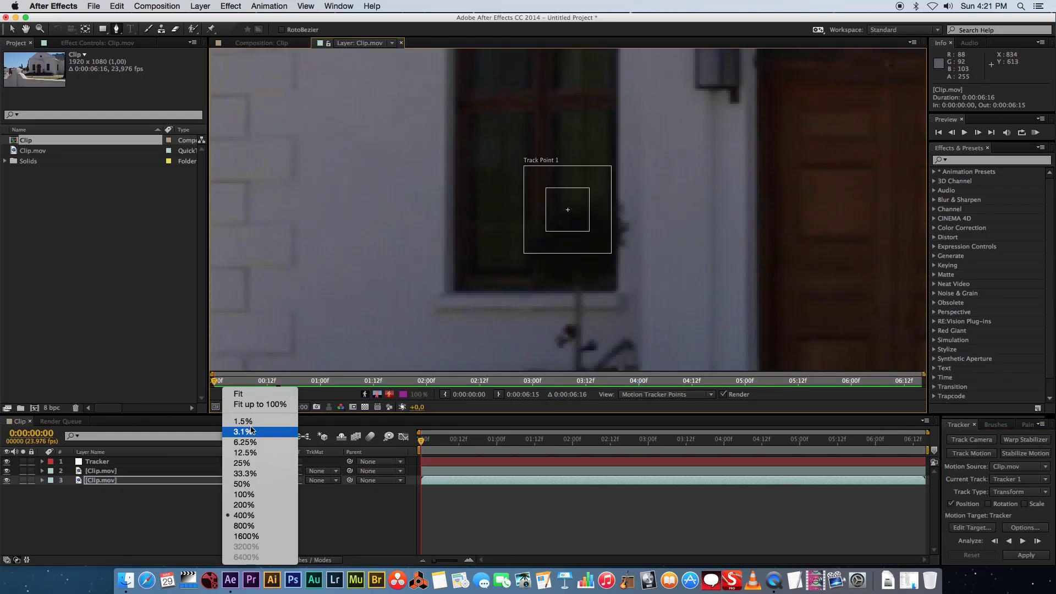
click(253, 405)
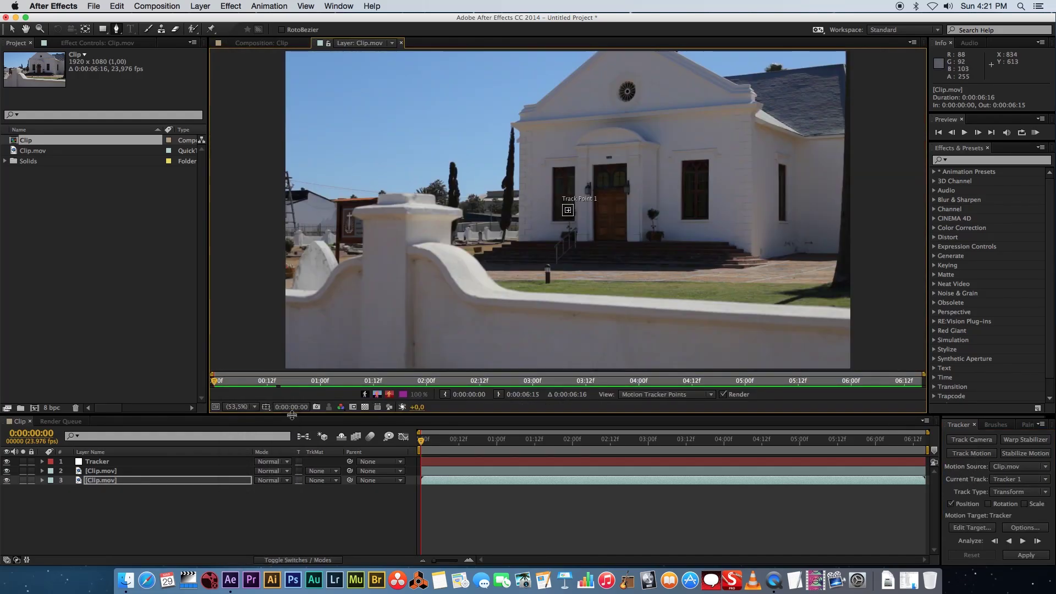
click(990, 505)
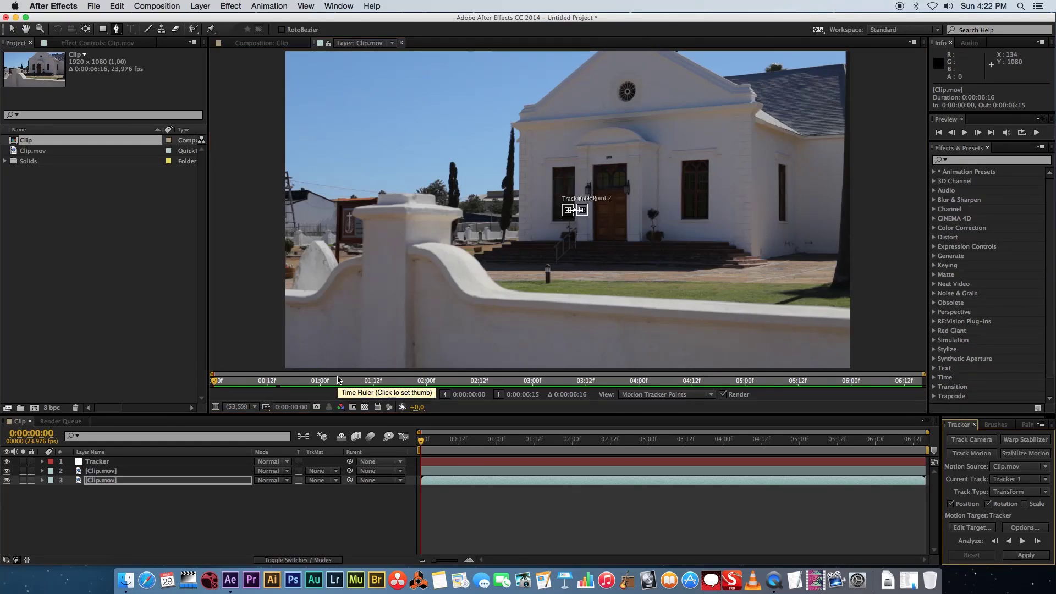
At 100% zoom, place Track Points 1 and 2 on the door's top-left and top-right corners
click(253, 408)
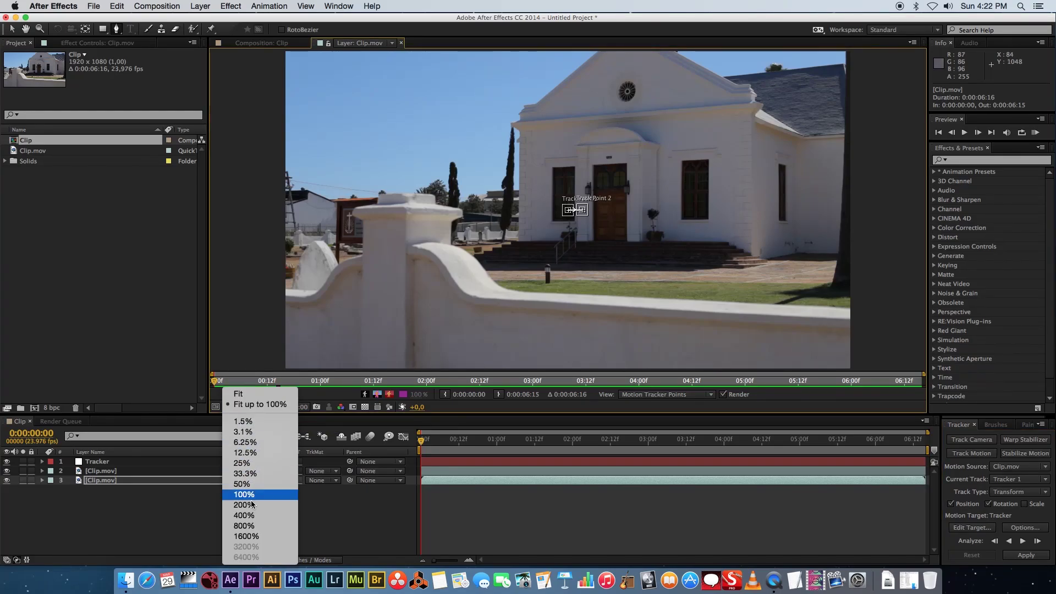
click(251, 499)
drag(512, 275, 560, 190)
click(539, 275)
drag(539, 276, 623, 187)
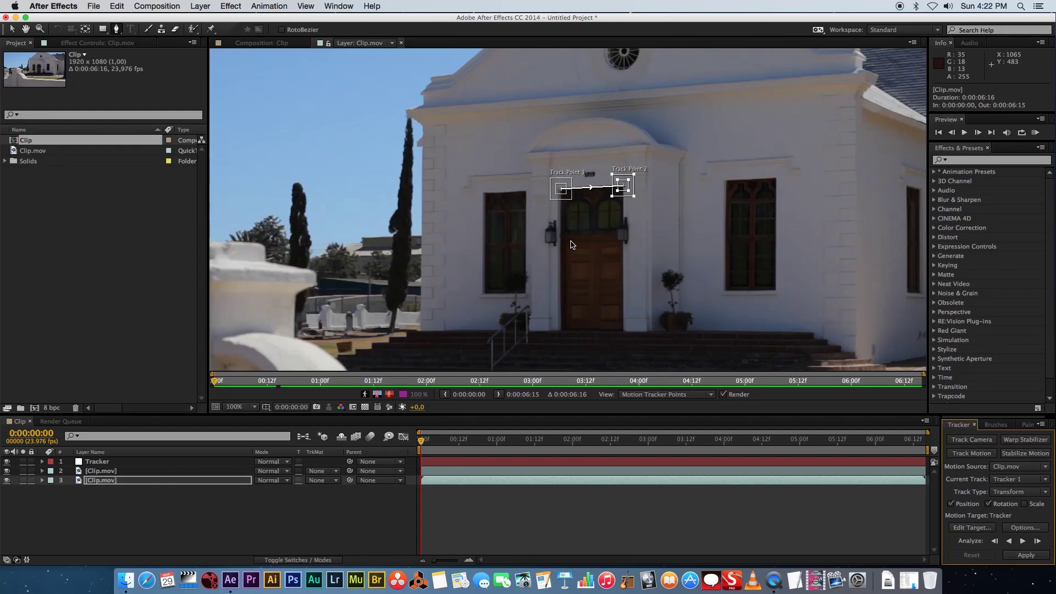
Target the Tracker null, analyze both track points forward, and apply the tracking data
click(974, 529)
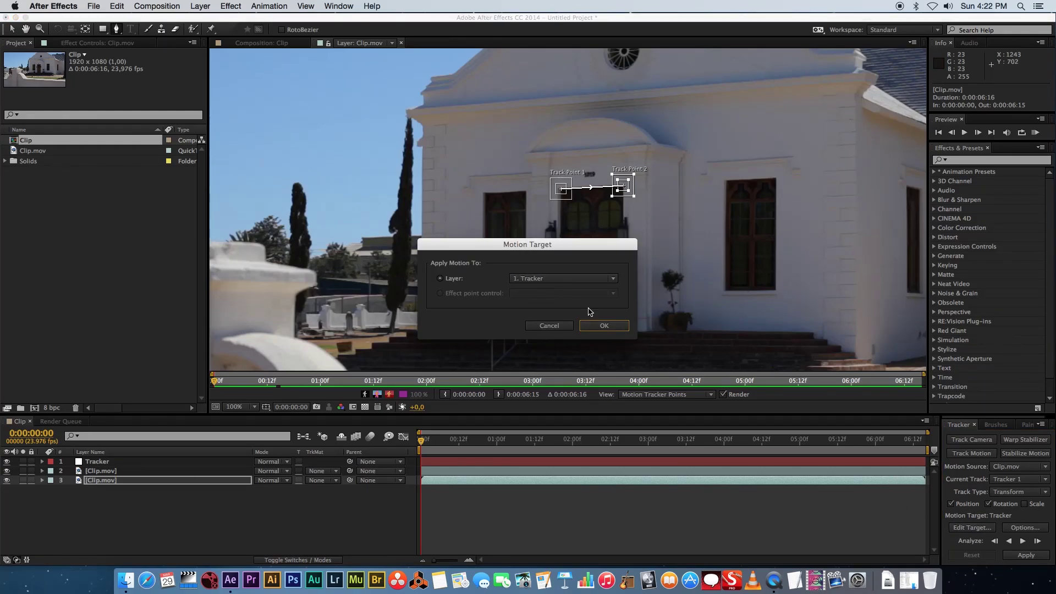
click(605, 326)
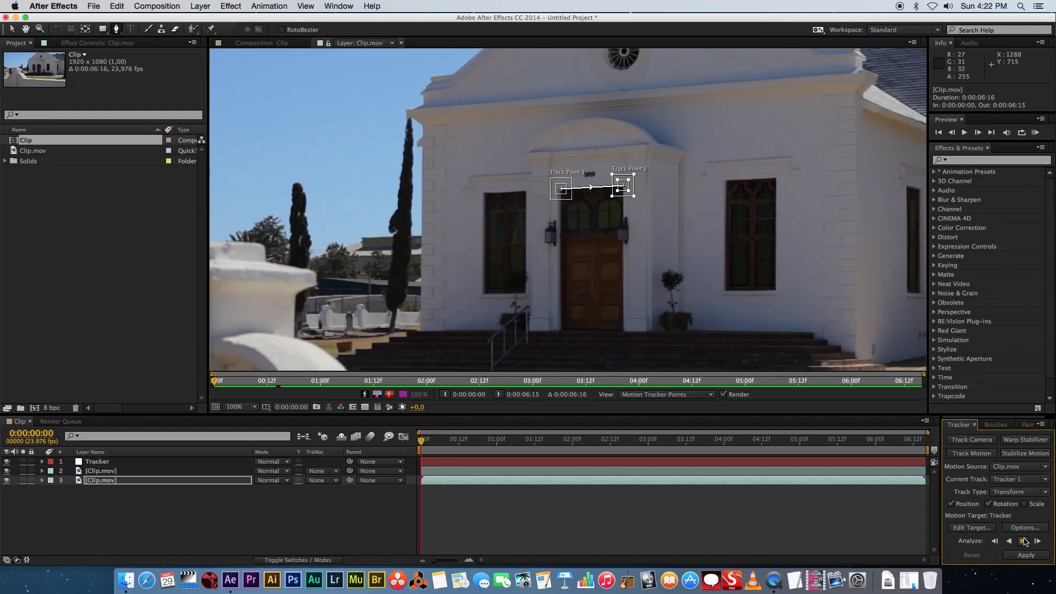
click(1023, 542)
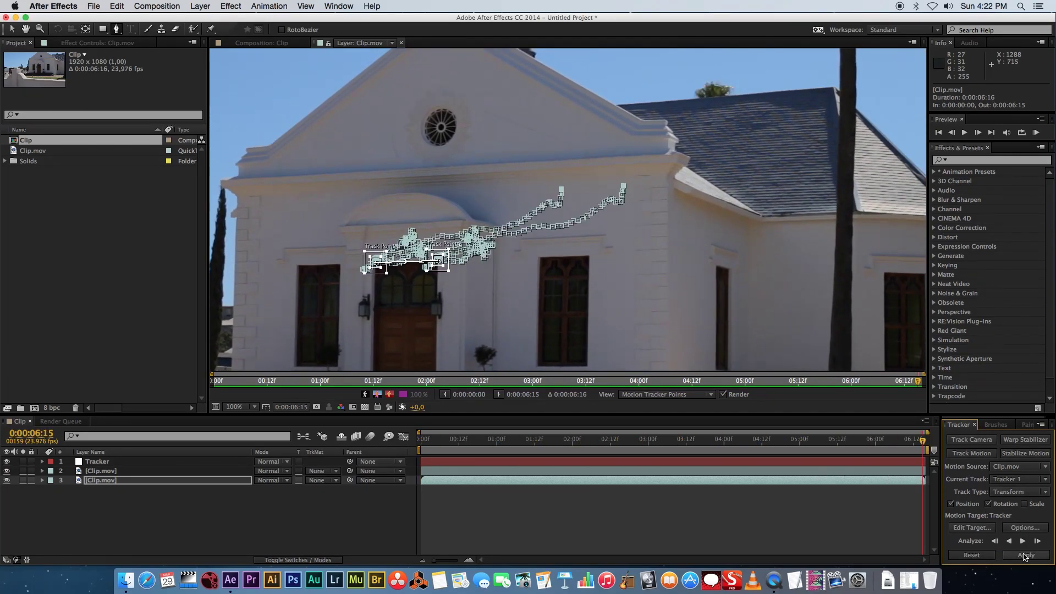
click(1025, 556)
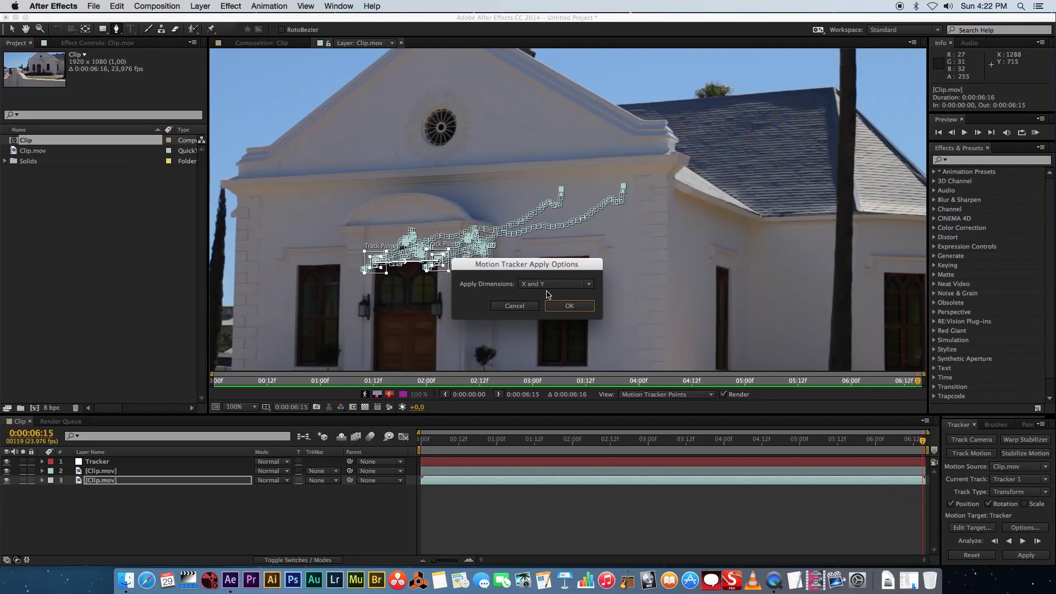
Apply the motion in X and Y, preview the tracked null, and return to frame one
click(568, 306)
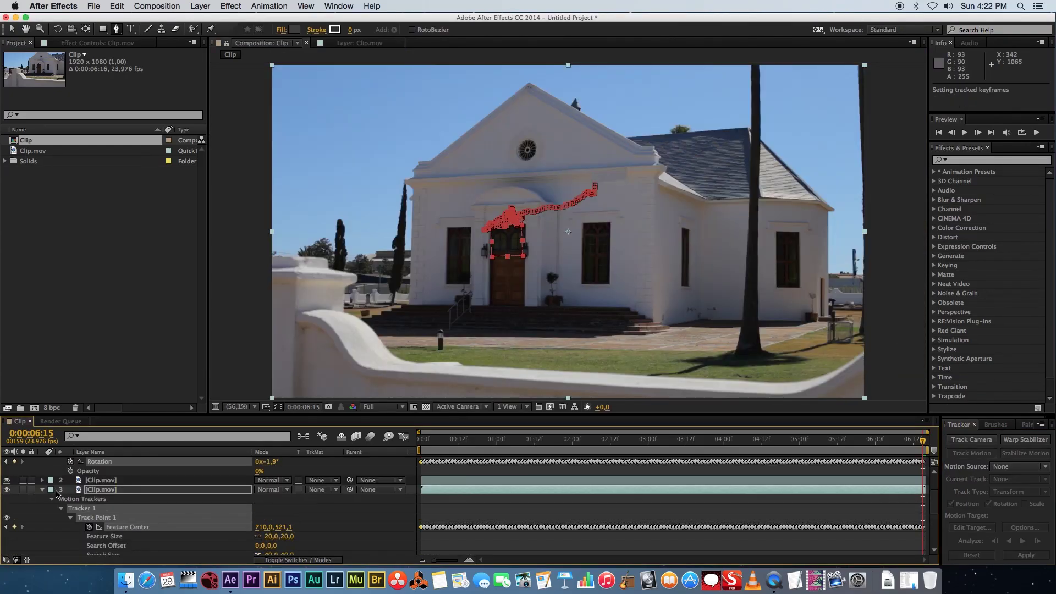
click(42, 494)
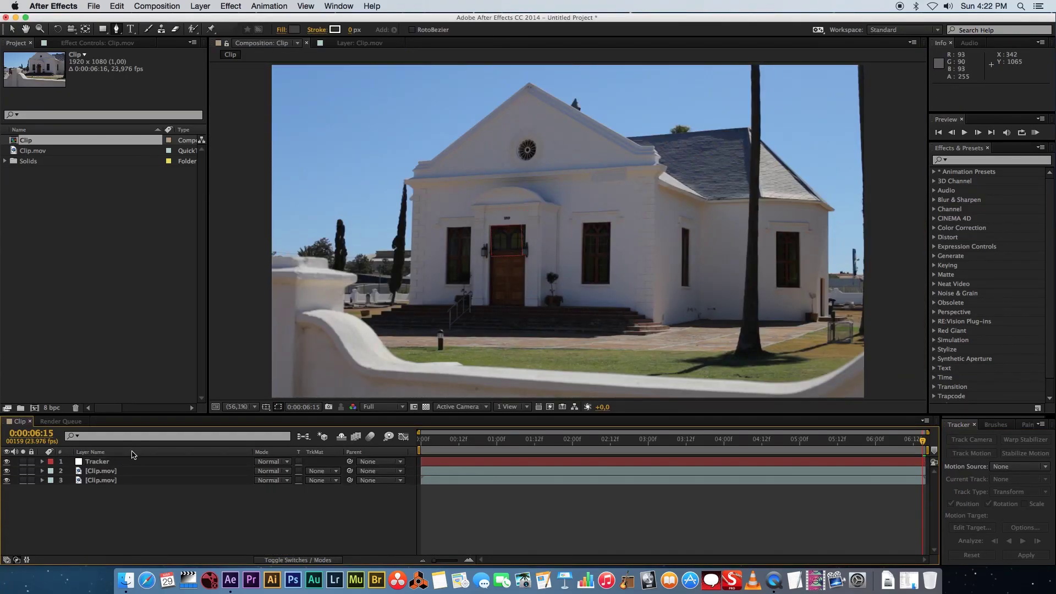
key(space)
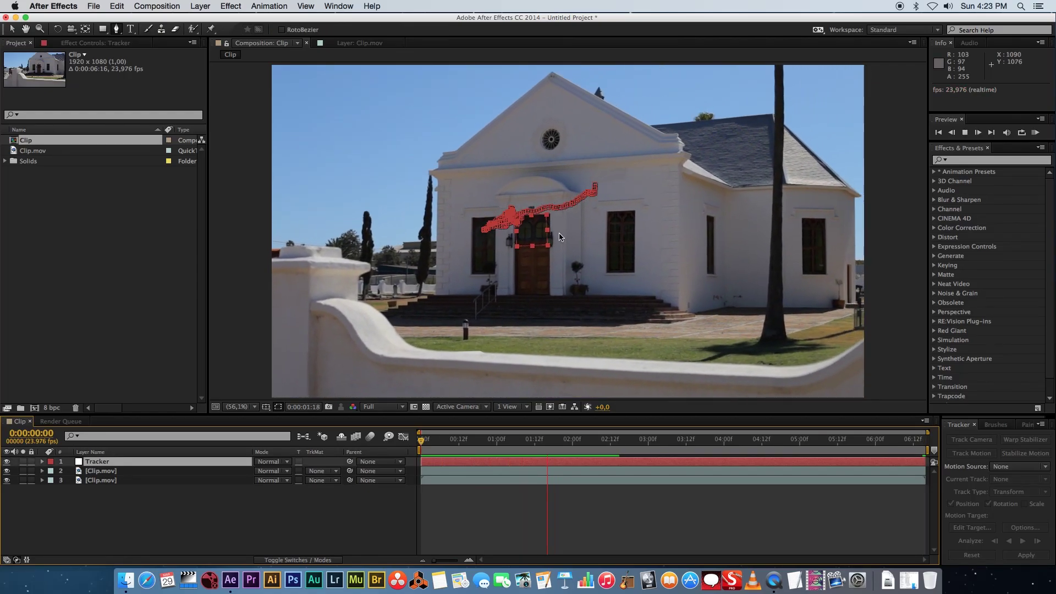
key(space)
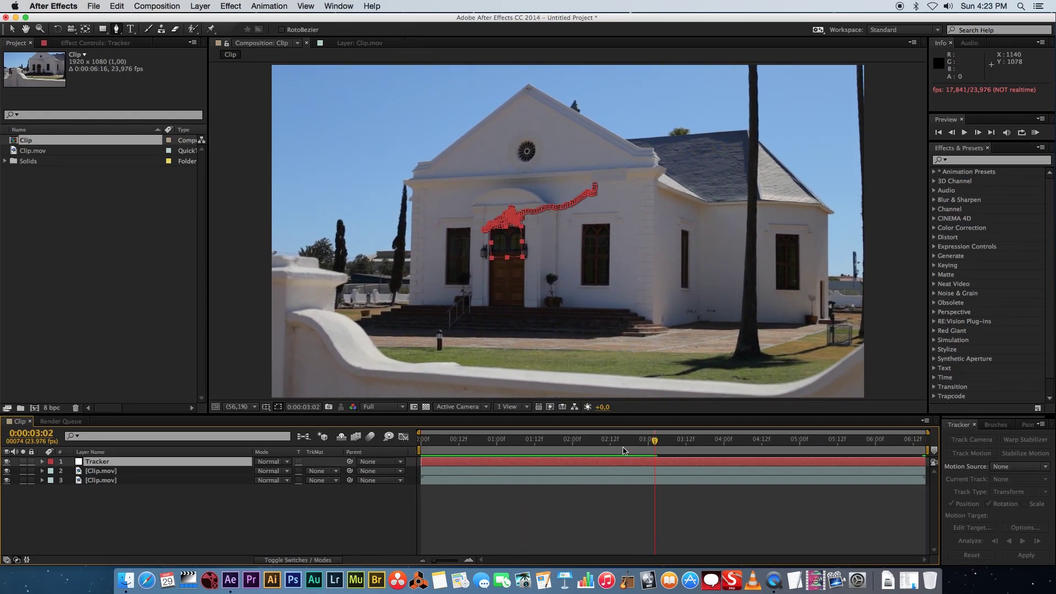
key(Home)
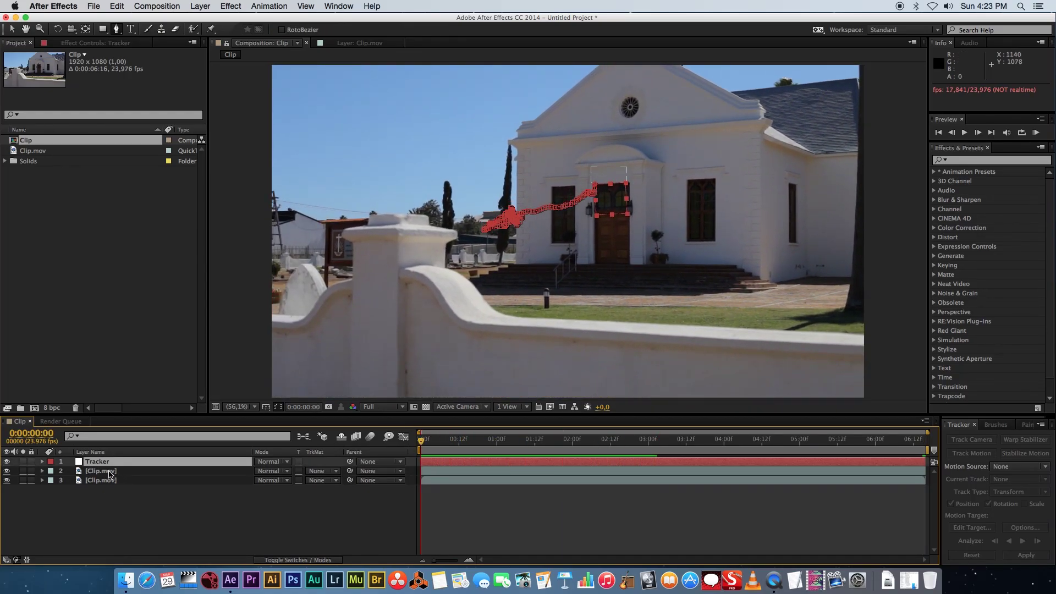
Pick-whip layer 2 Clip.mov to the Tracker null as its parent, then deselect it
click(105, 472)
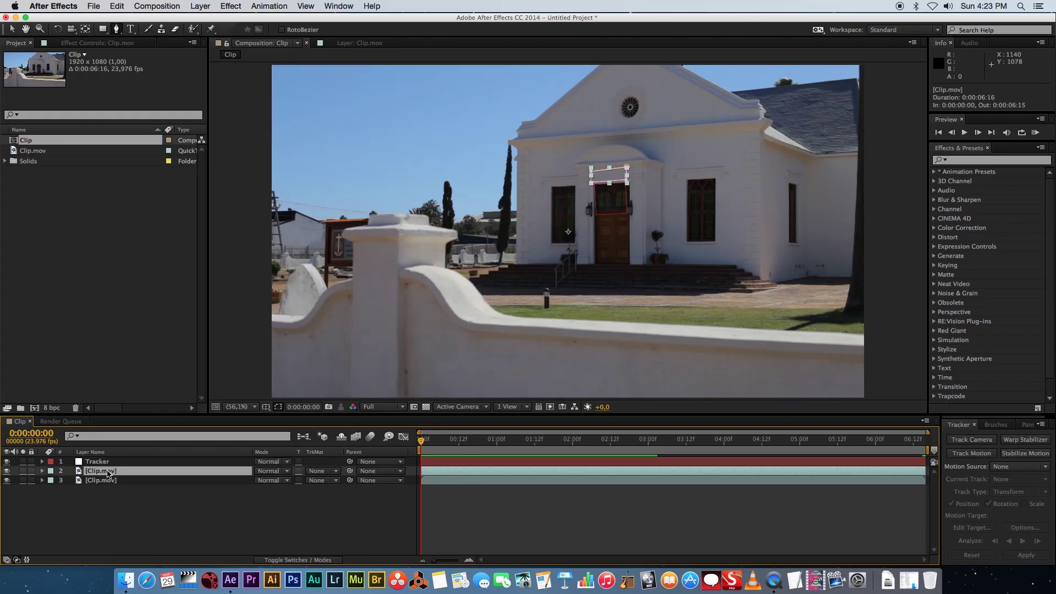
drag(350, 472, 115, 463)
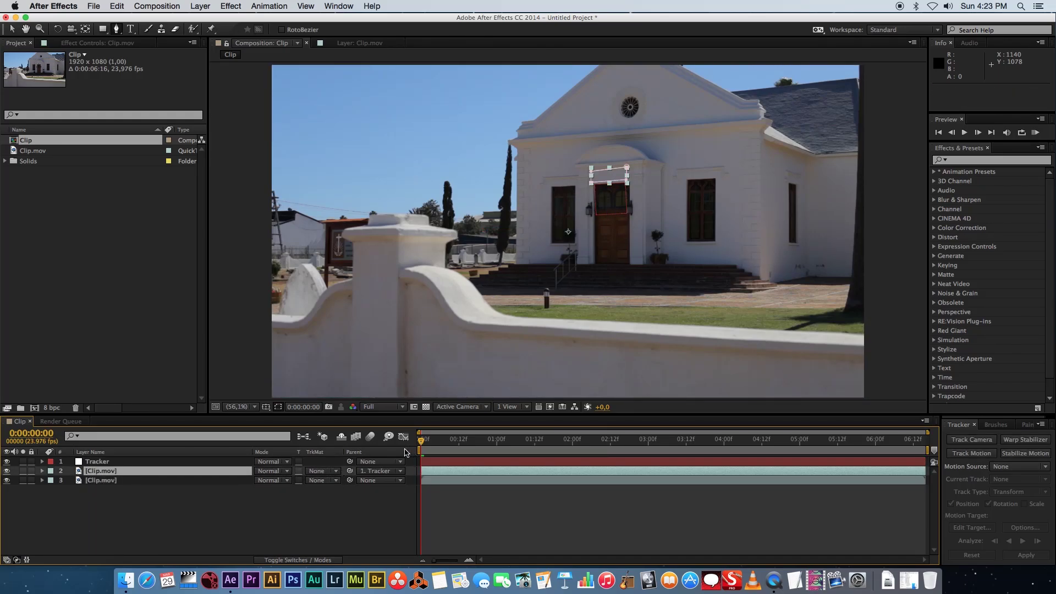
click(312, 505)
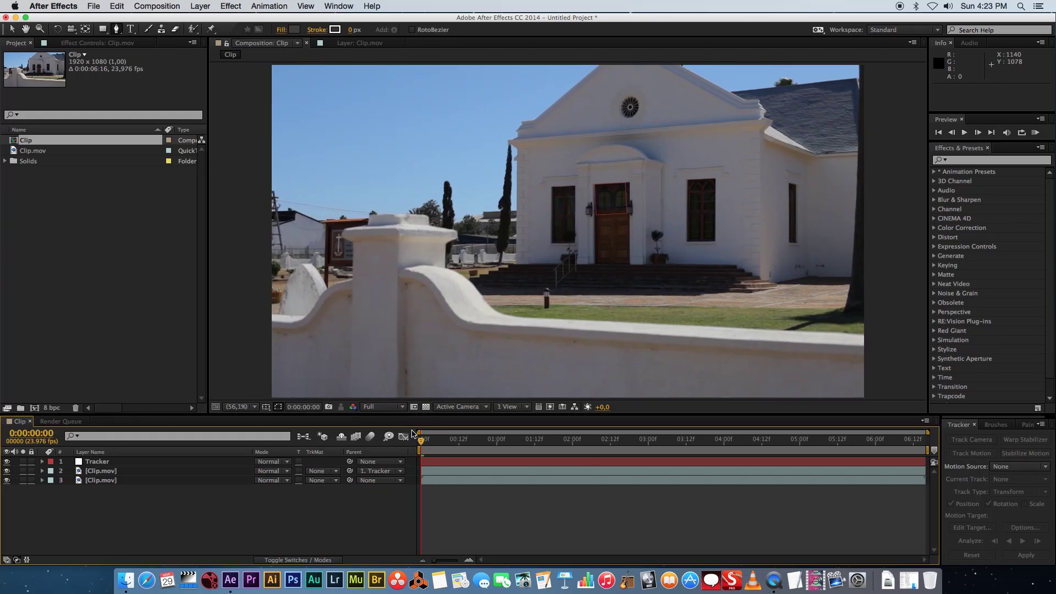
key(space)
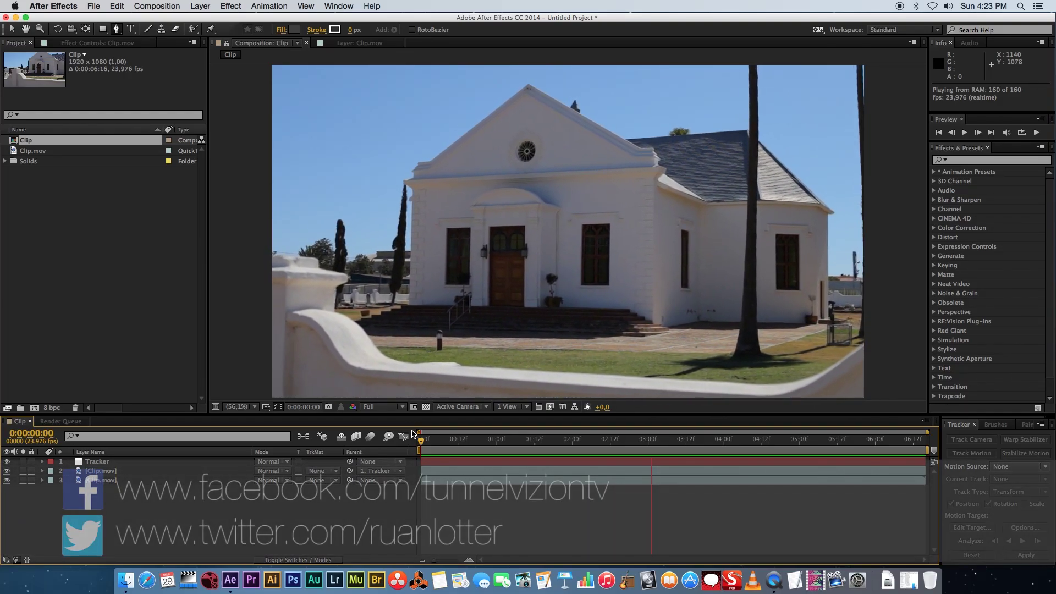
click(651, 440)
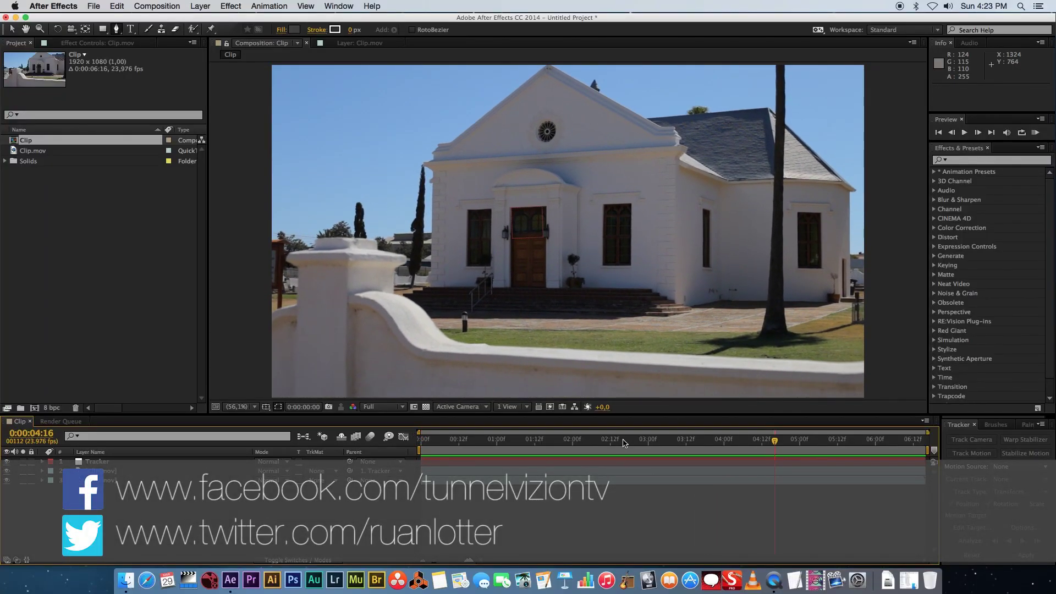
key(space)
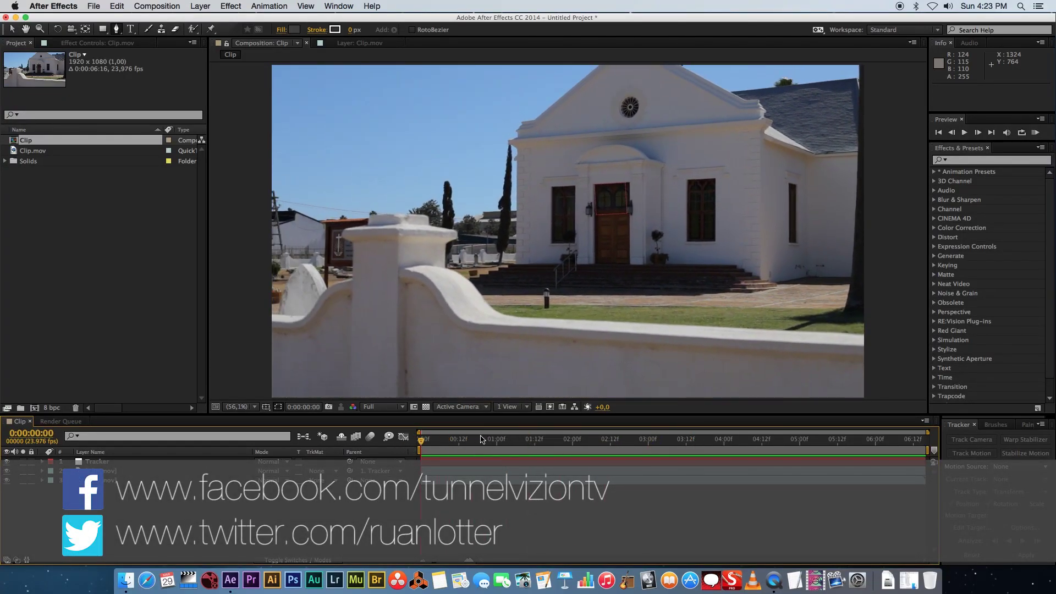